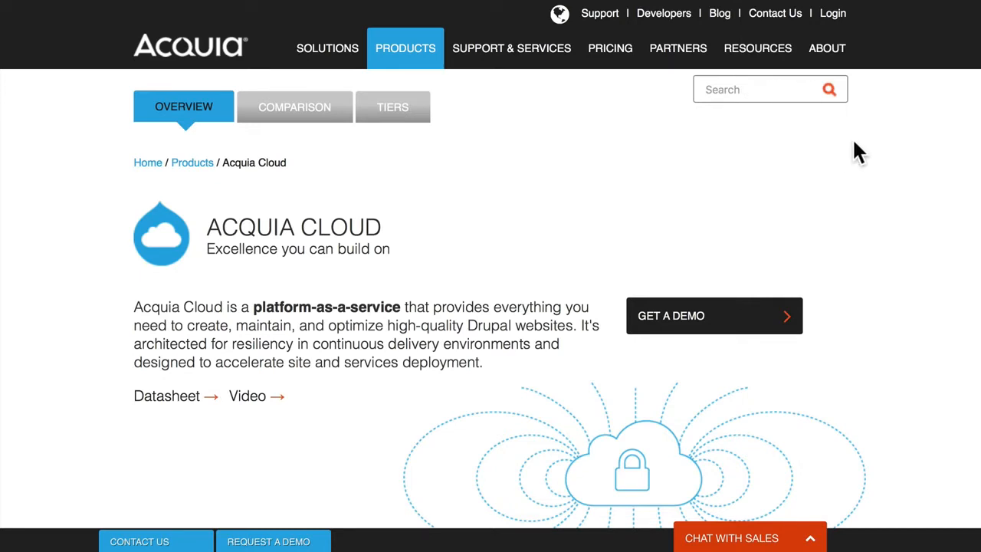
Sign in to Acquia Cloud through Customer login using the browser-autofilled credentials
{"action": "mouse_move", "coordinate": [833, 24]}
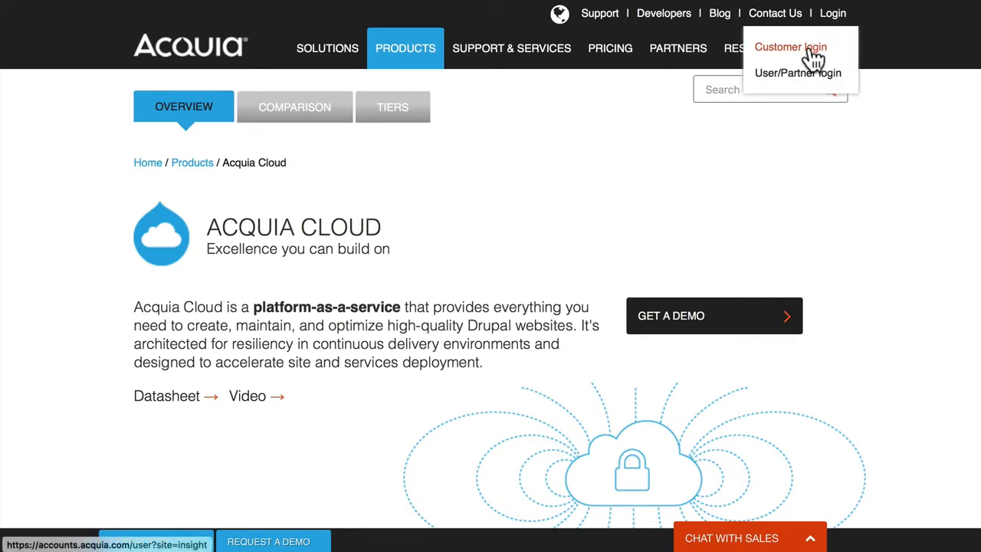
{"action": "left_click", "coordinate": [807, 42]}
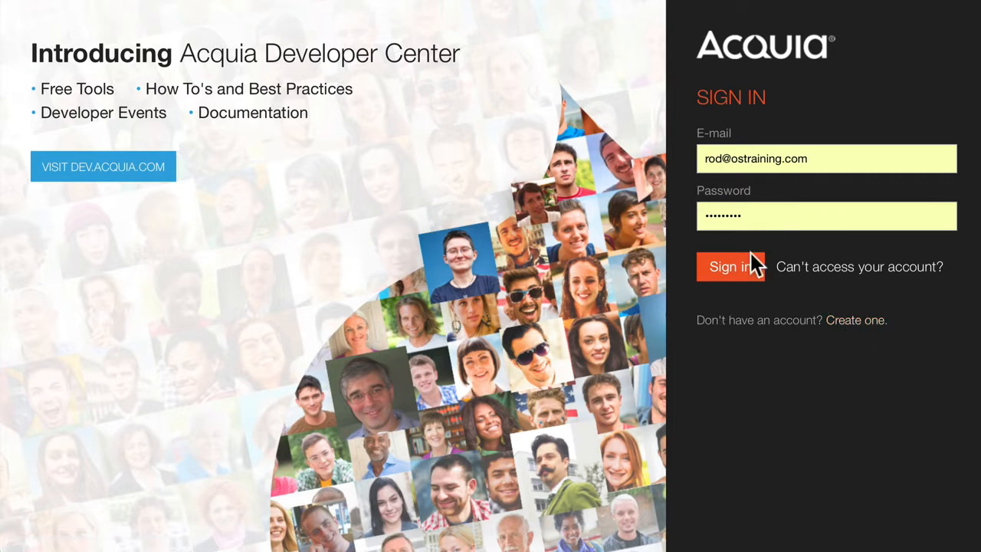
{"action": "left_click", "coordinate": [731, 269]}
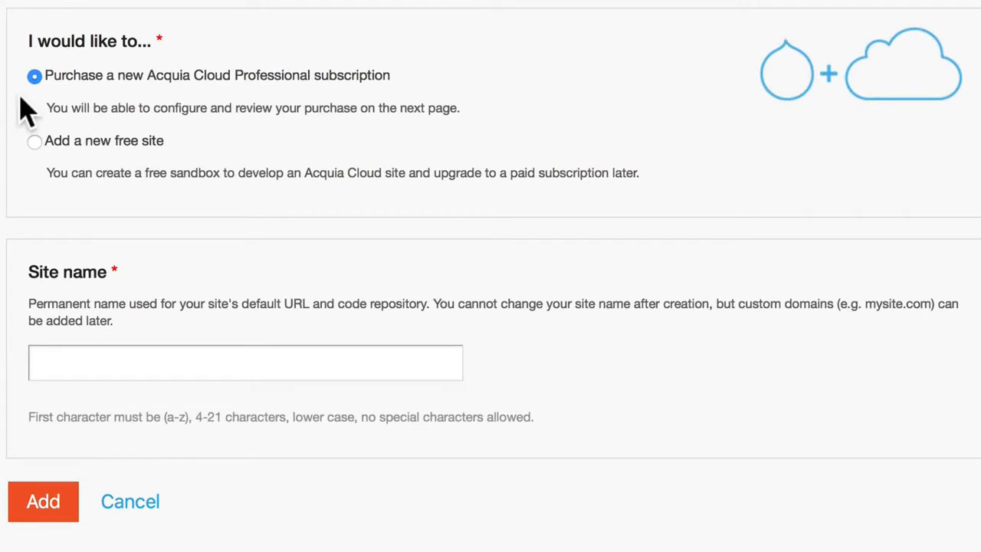
Select 'Add a new free site' and review the Drupal 8 distribution and USA location
{"action": "left_click", "coordinate": [34, 141]}
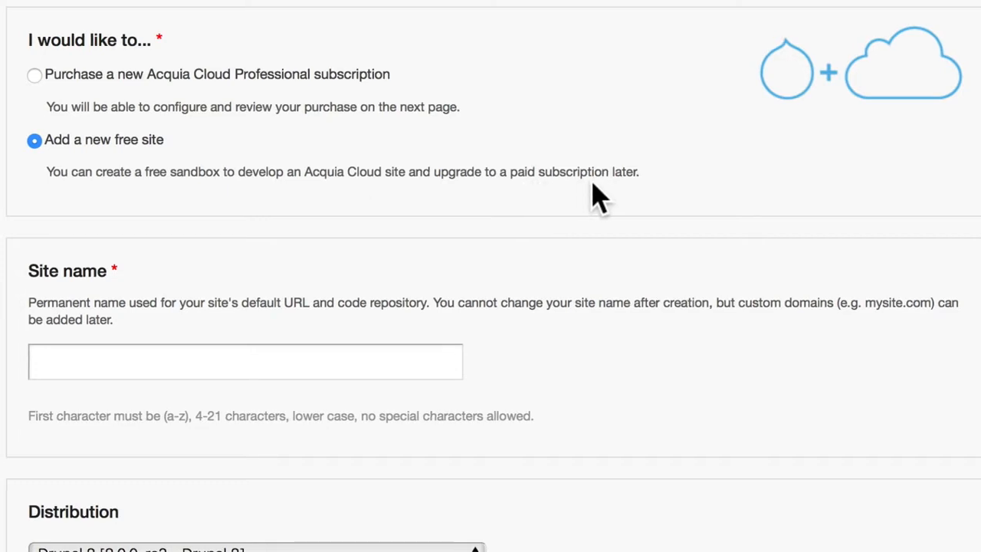
{"action": "scroll", "coordinate": [595, 194], "scroll_direction": "down", "scroll_amount": 5}
{"action": "scroll", "coordinate": [250, 121], "scroll_direction": "down", "scroll_amount": 1}
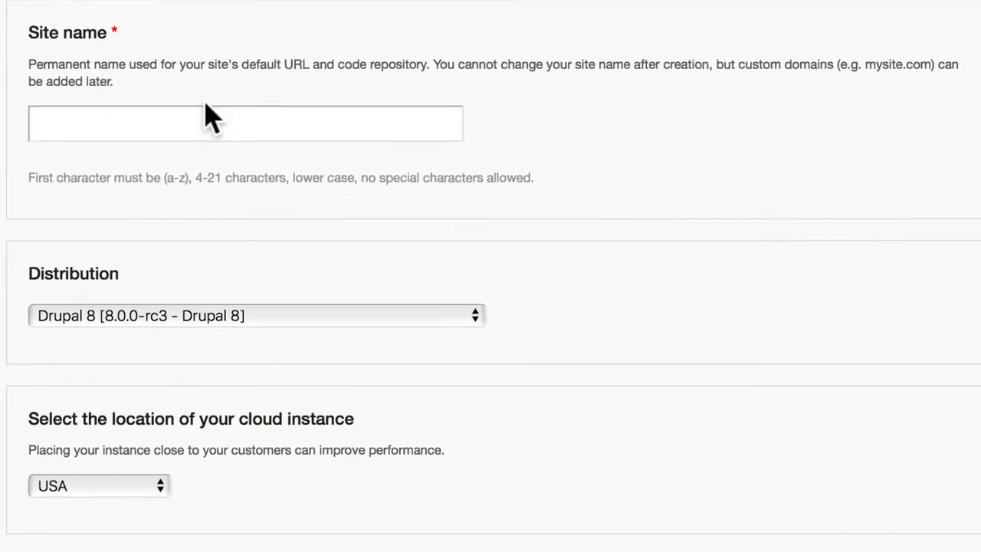
{"action": "scroll", "coordinate": [205, 101], "scroll_direction": "up", "scroll_amount": 1}
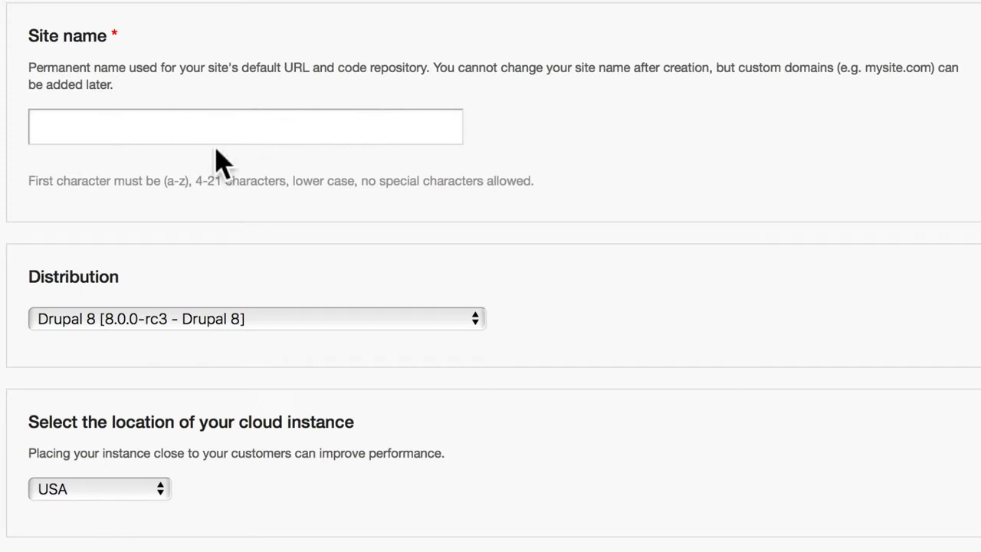
Enter mytestdrupalsite as the site name and confirm it is available
{"action": "left_click", "coordinate": [111, 128]}
{"action": "type", "text": "my"}
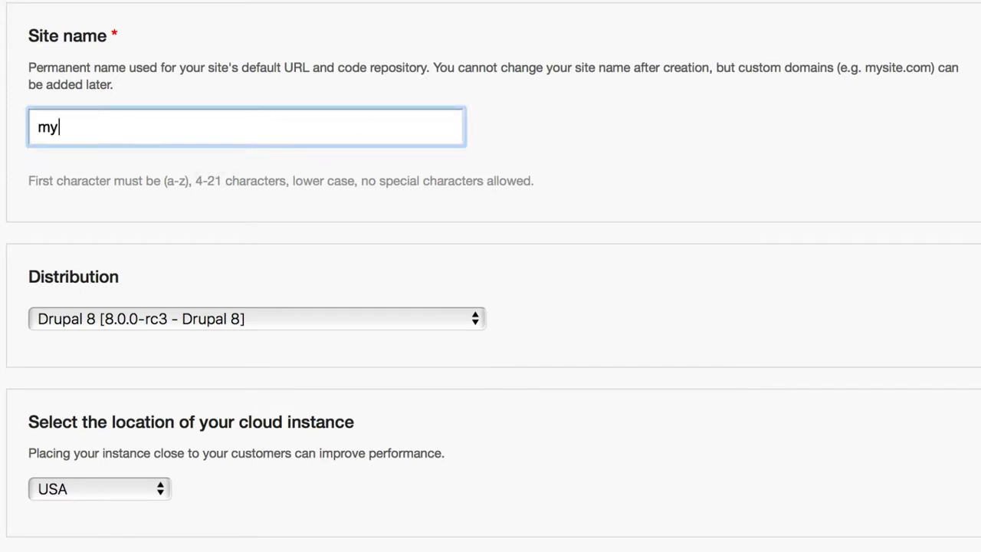
{"action": "type", "text": "testd"}
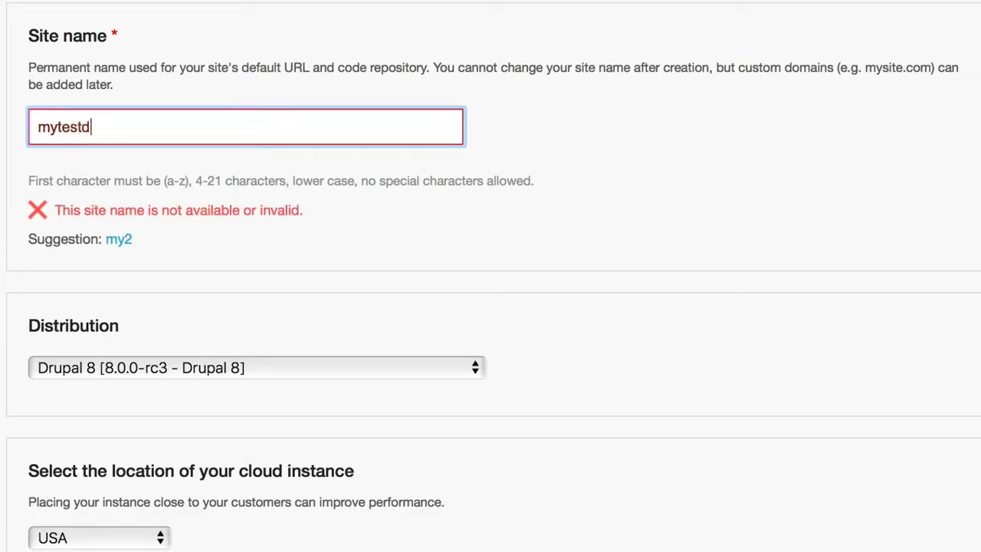
{"action": "type", "text": "rupalsite"}
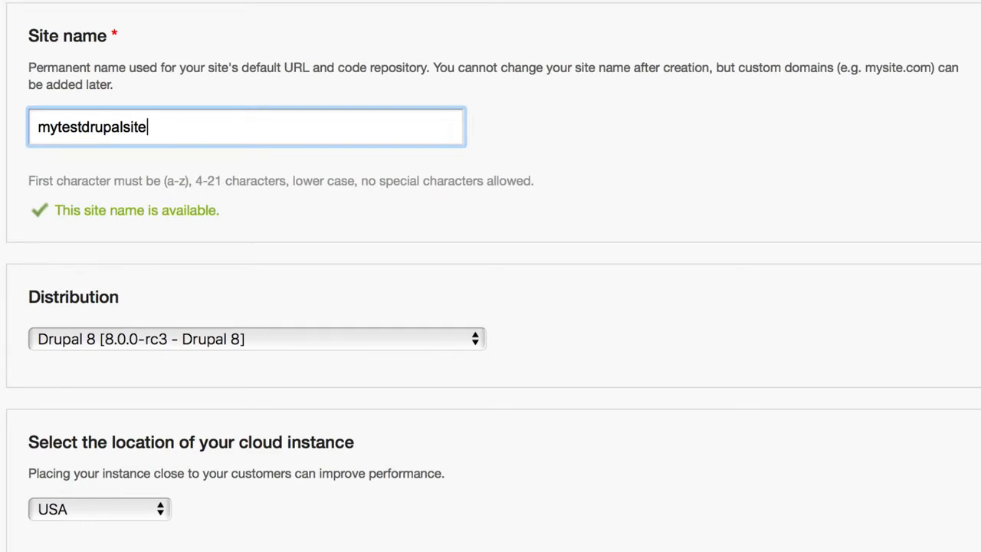
{"action": "scroll", "coordinate": [77, 199], "scroll_direction": "down", "scroll_amount": 3}
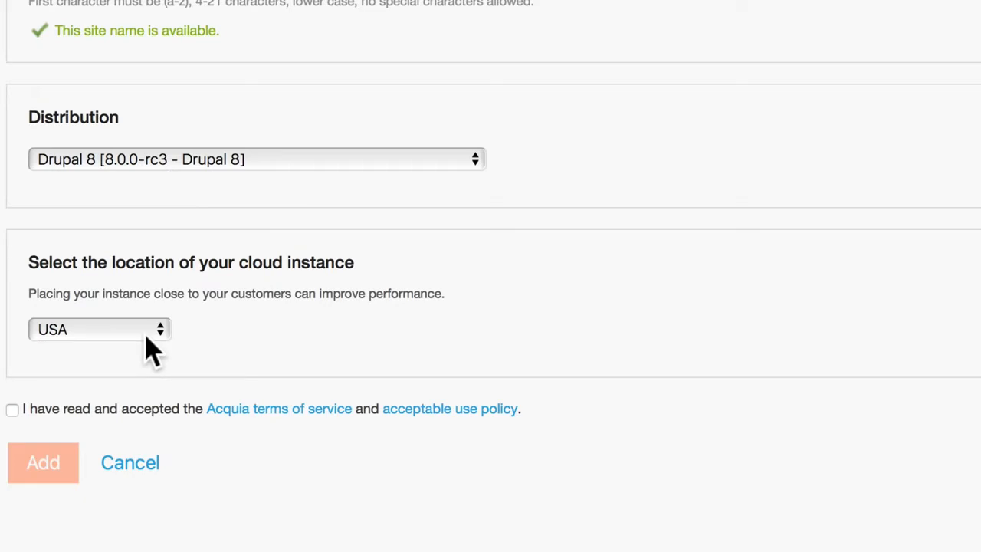
Accept the terms of service and acceptable use policy, then submit the new site
{"action": "left_click", "coordinate": [115, 410]}
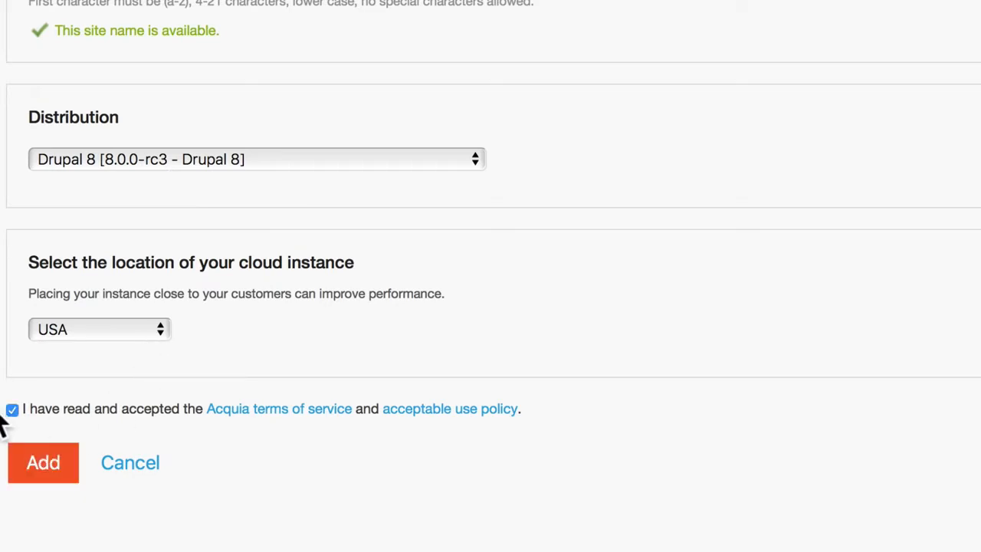
{"action": "left_click", "coordinate": [38, 460]}
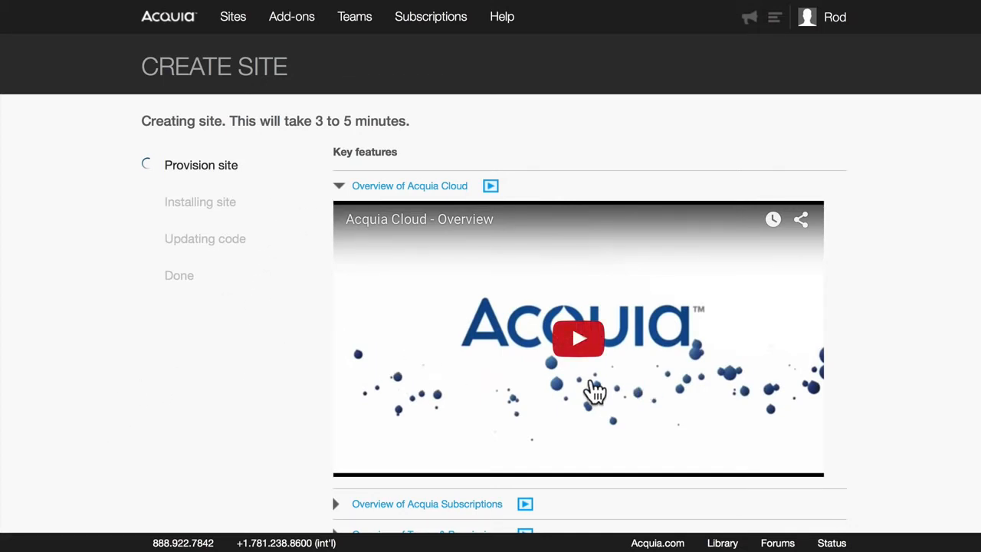
Play the Acquia Cloud overview video while the site is provisioned
{"action": "left_click", "coordinate": [587, 345]}
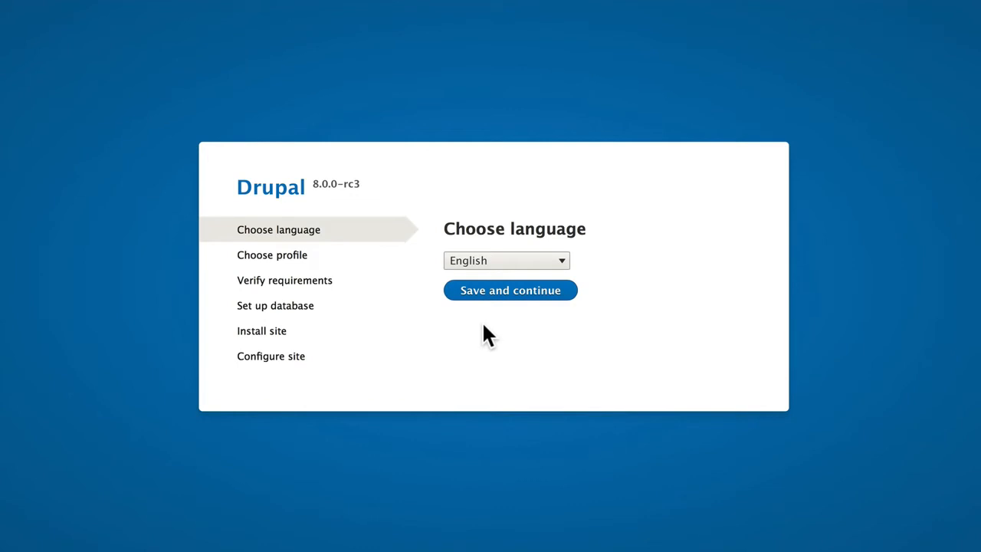
Install Drupal in English with the Standard profile
{"action": "left_click", "coordinate": [516, 296]}
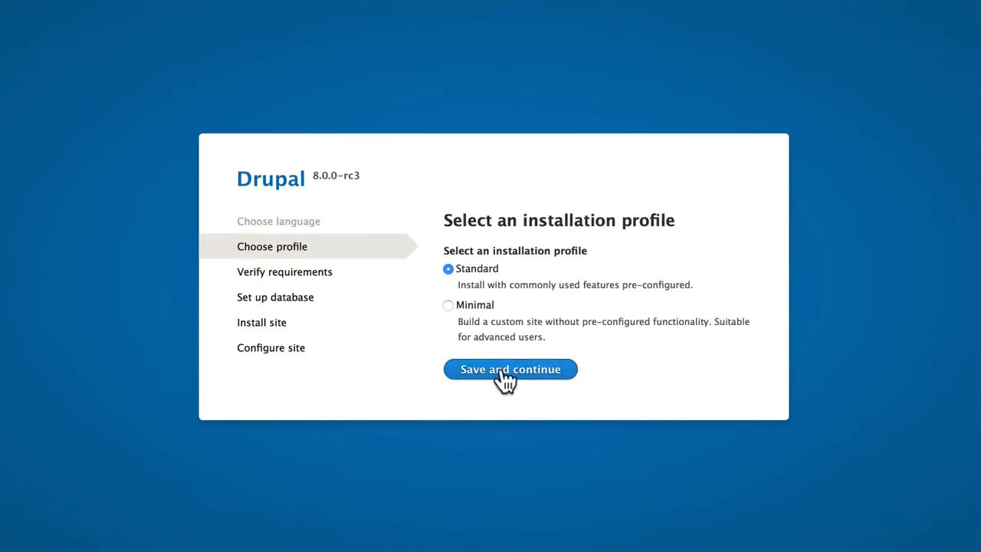
{"action": "left_click", "coordinate": [503, 368]}
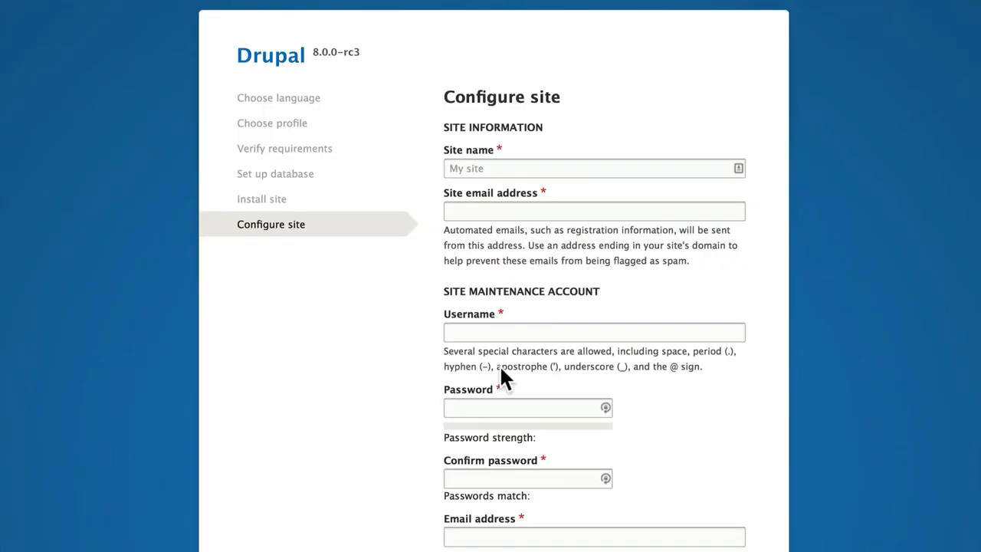
Name the site 'My Drupal Site', enter the site e-mail and admin username, and accept the suggested password
{"action": "left_click", "coordinate": [495, 168]}
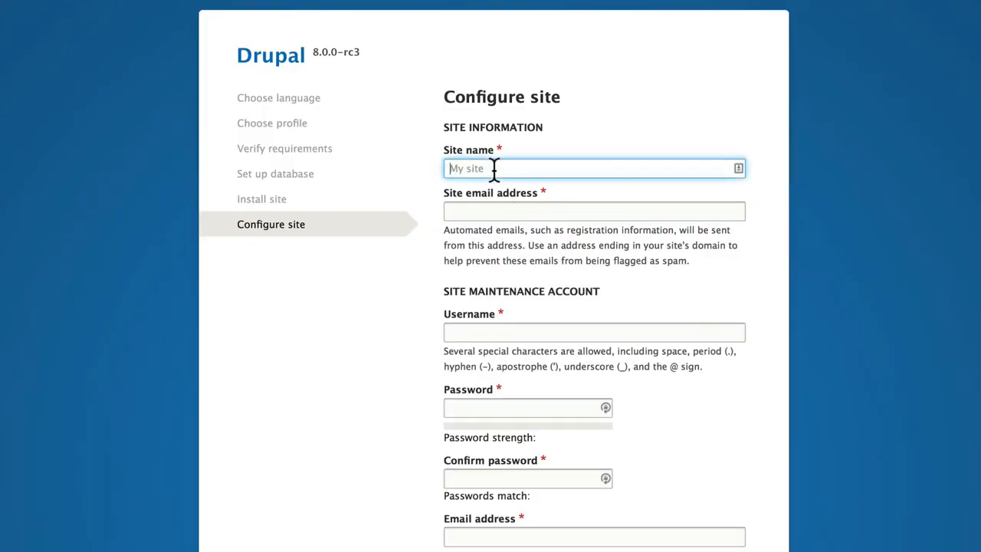
{"action": "type", "text": "My Drupal Site"}
{"action": "key", "text": "Tab"}
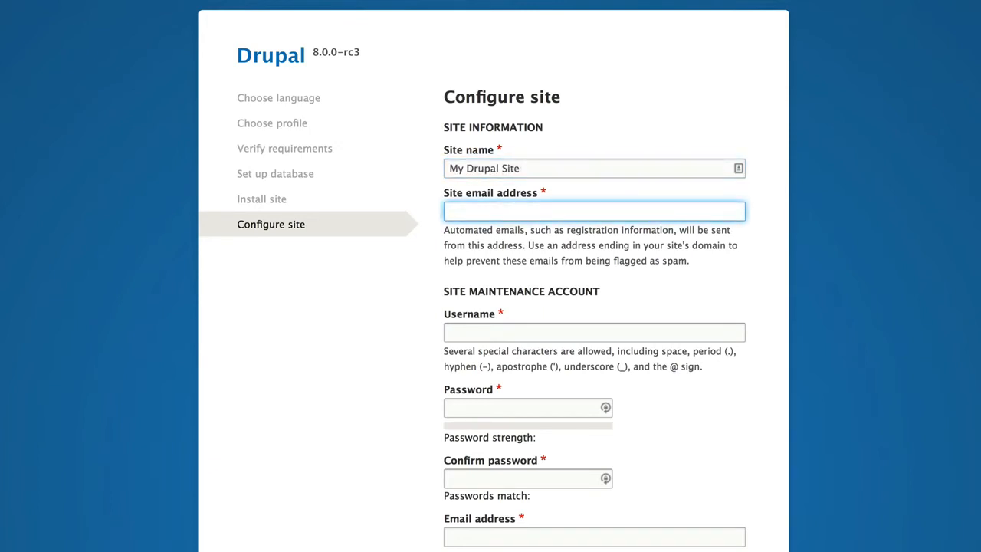
{"action": "key", "text": "Tab"}
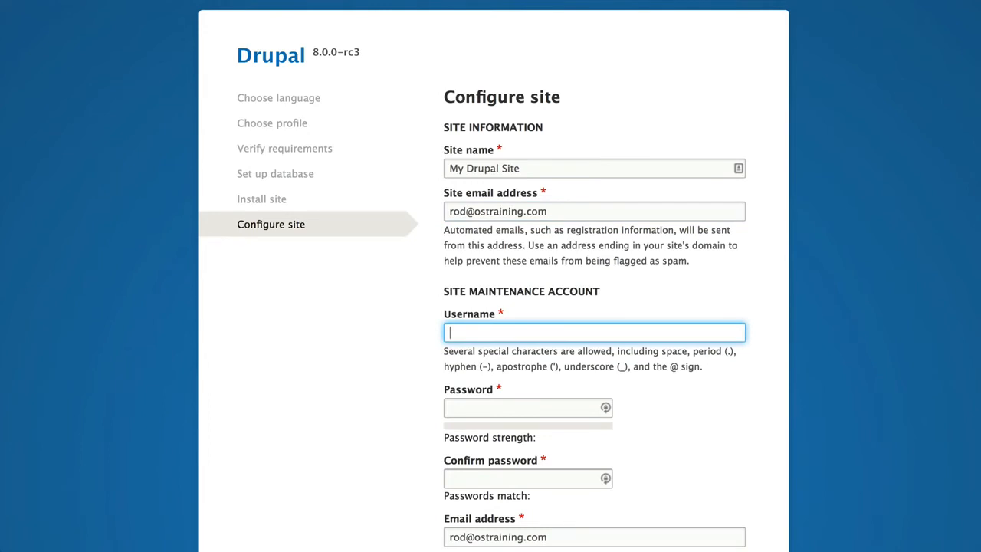
{"action": "type", "text": "Rod"}
{"action": "key", "text": "Tab"}
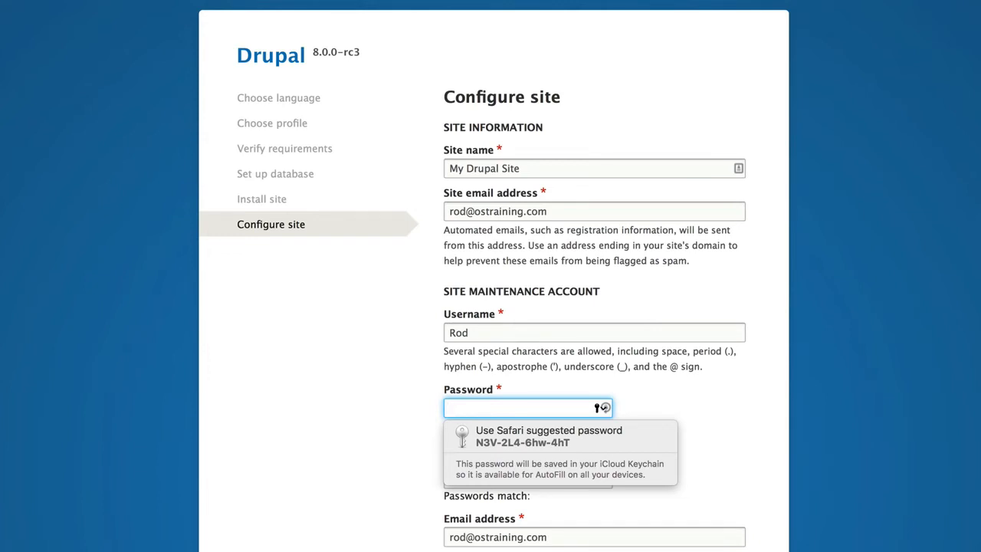
{"action": "left_click", "coordinate": [532, 442]}
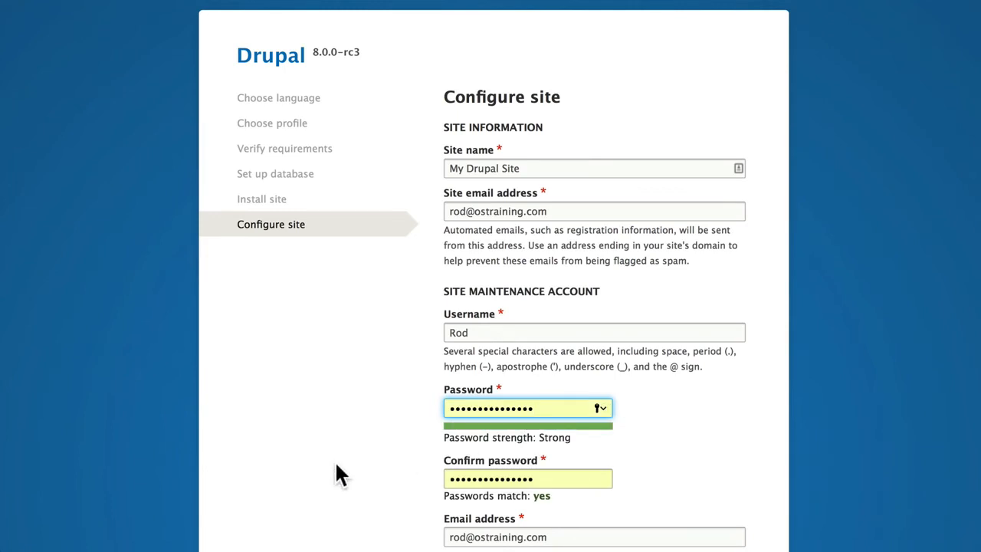
Set the default country to United States
{"action": "scroll", "coordinate": [335, 464], "scroll_direction": "down", "scroll_amount": 3}
{"action": "scroll", "coordinate": [334, 460], "scroll_direction": "down", "scroll_amount": 3}
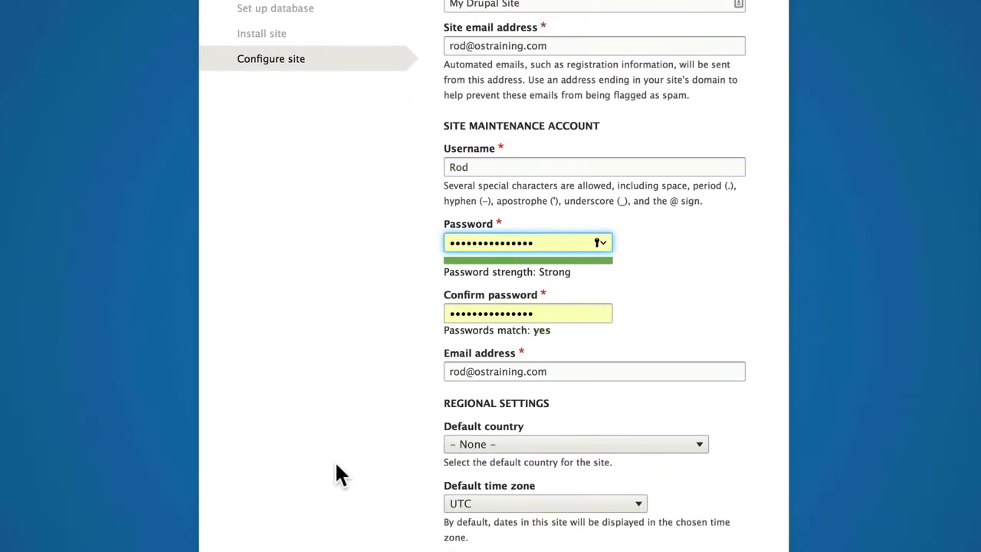
{"action": "left_click", "coordinate": [466, 379]}
{"action": "scroll", "coordinate": [465, 374], "scroll_direction": "down", "scroll_amount": 20}
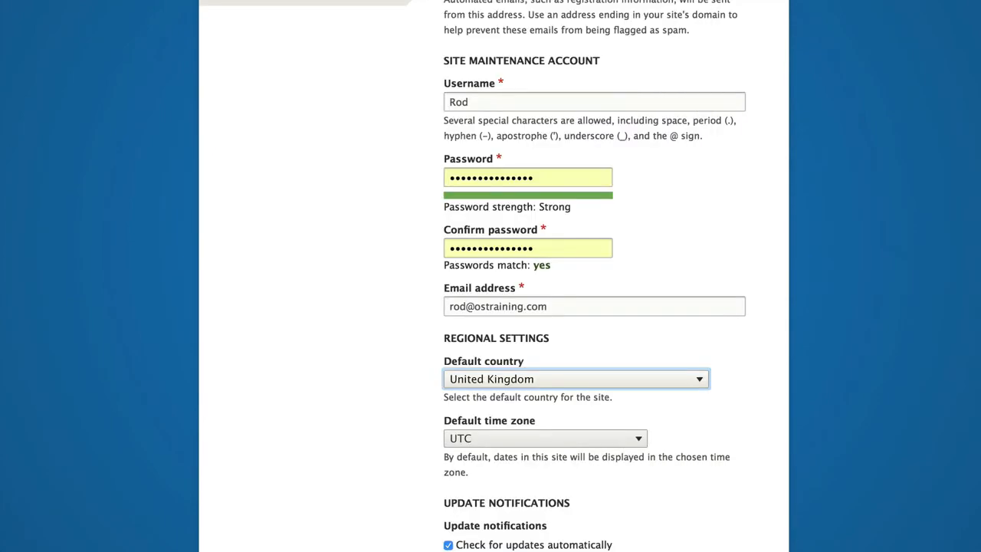
{"action": "key", "text": "u"}
{"action": "key", "text": "Tab"}
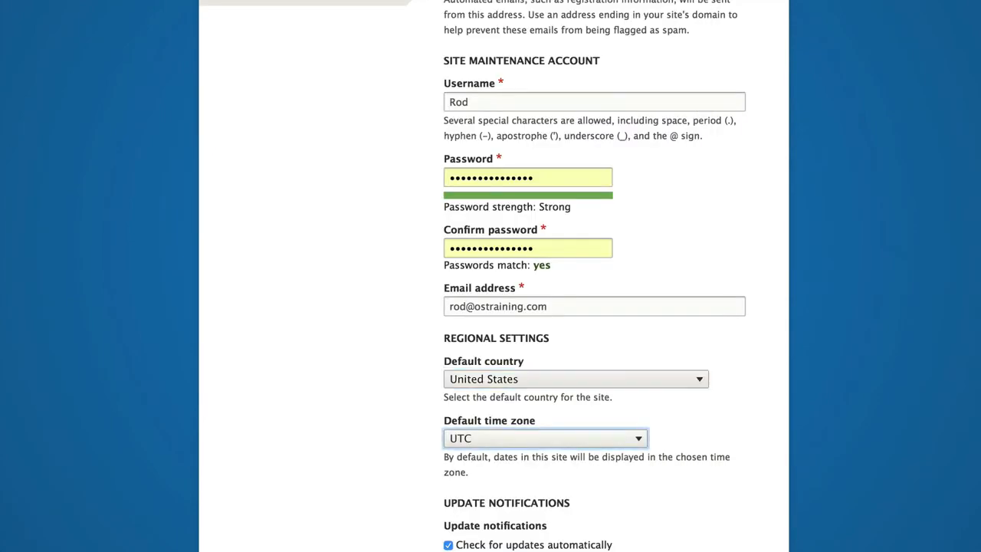
Set the default time zone to America/Detroit and save to finish the installation
{"action": "left_click", "coordinate": [510, 438]}
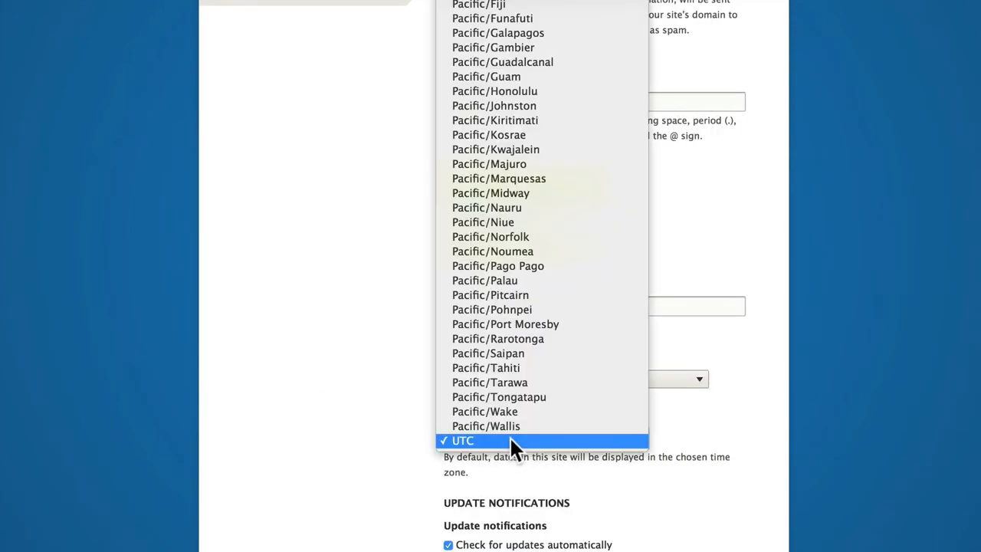
{"action": "scroll", "coordinate": [503, 224], "scroll_direction": "up", "scroll_amount": 15}
{"action": "scroll", "coordinate": [503, 222], "scroll_direction": "up", "scroll_amount": 20}
{"action": "scroll", "coordinate": [503, 223], "scroll_direction": "down", "scroll_amount": 5}
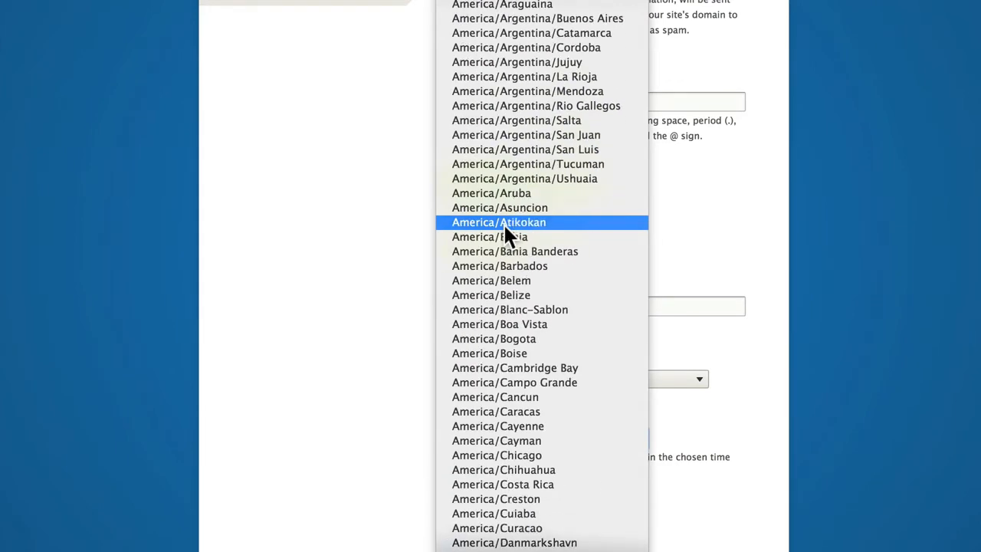
{"action": "scroll", "coordinate": [511, 491], "scroll_direction": "down", "scroll_amount": 3}
{"action": "left_click", "coordinate": [502, 468]}
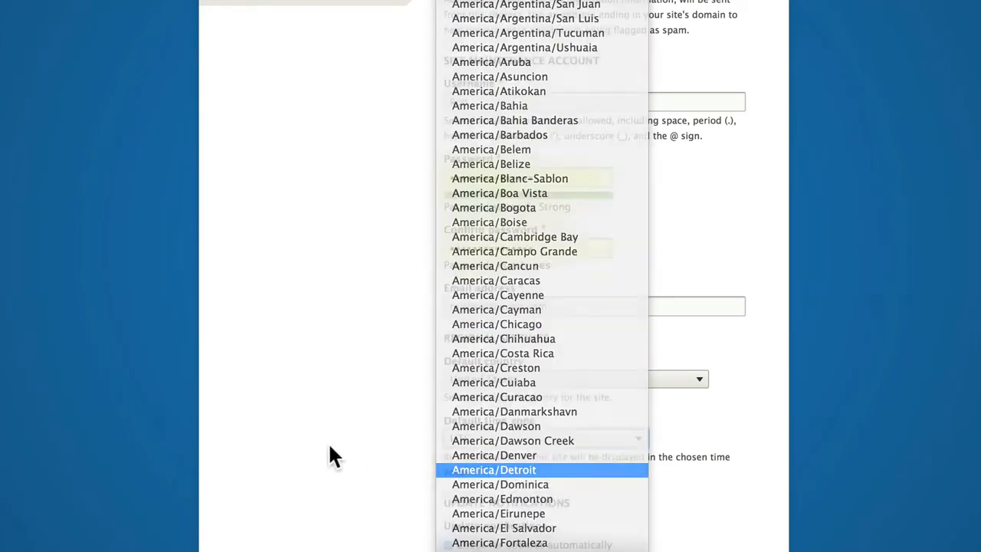
{"action": "scroll", "coordinate": [313, 442], "scroll_direction": "down", "scroll_amount": 3}
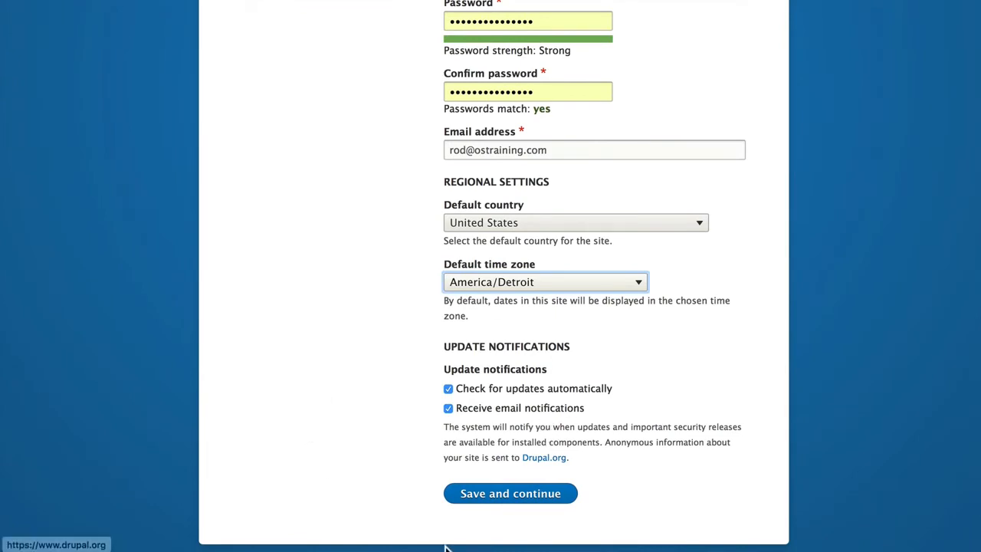
{"action": "left_click", "coordinate": [515, 495]}
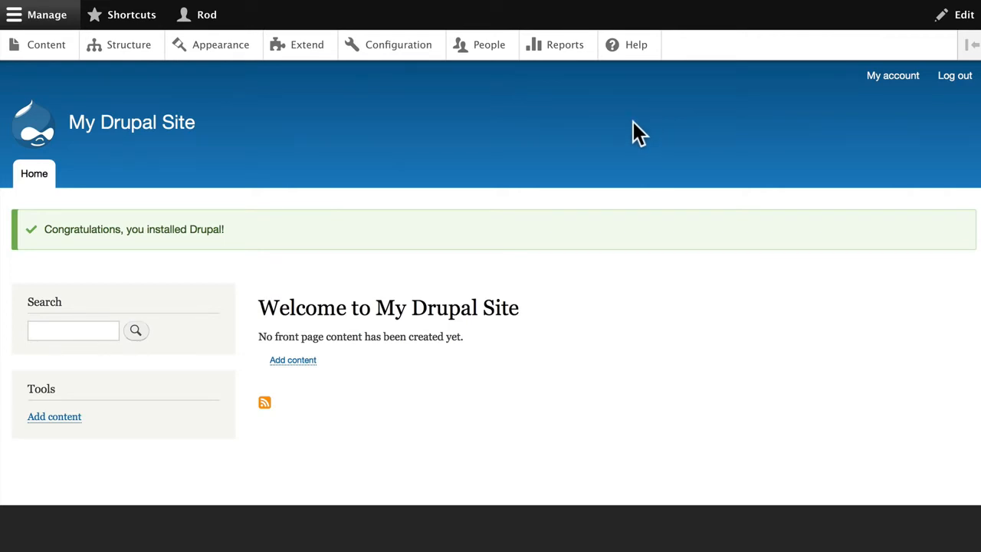
Return to the Acquia Cloud Create Site progress page
{"action": "left_click", "coordinate": [659, 0]}
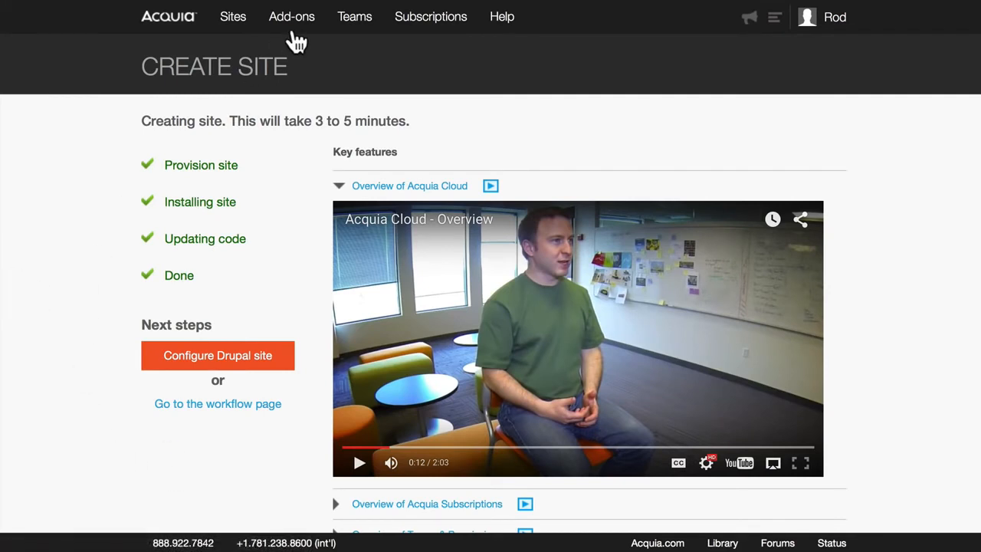
Open the All Sites page showing mytestdrupalsite
{"action": "left_click", "coordinate": [232, 19]}
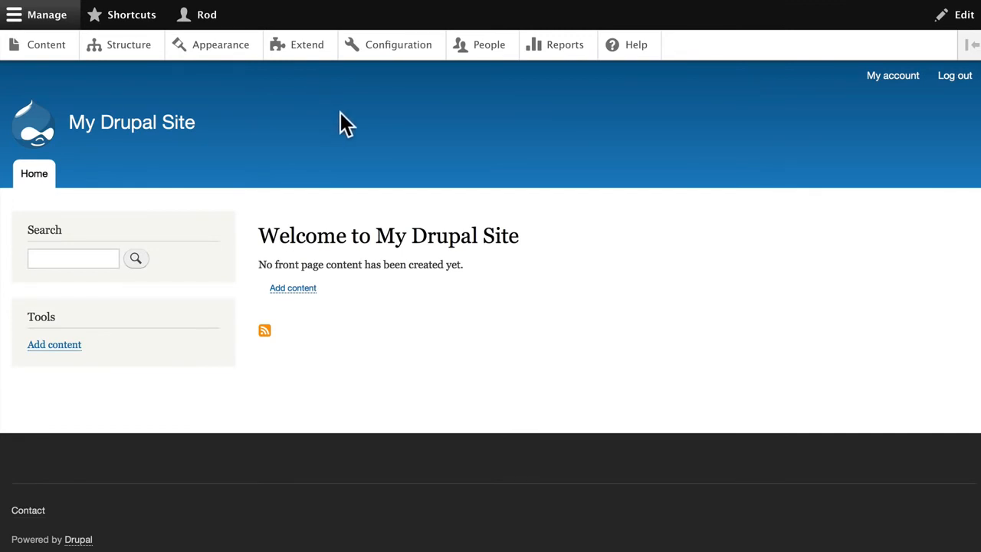
{"action": "left_click", "coordinate": [709, 1]}
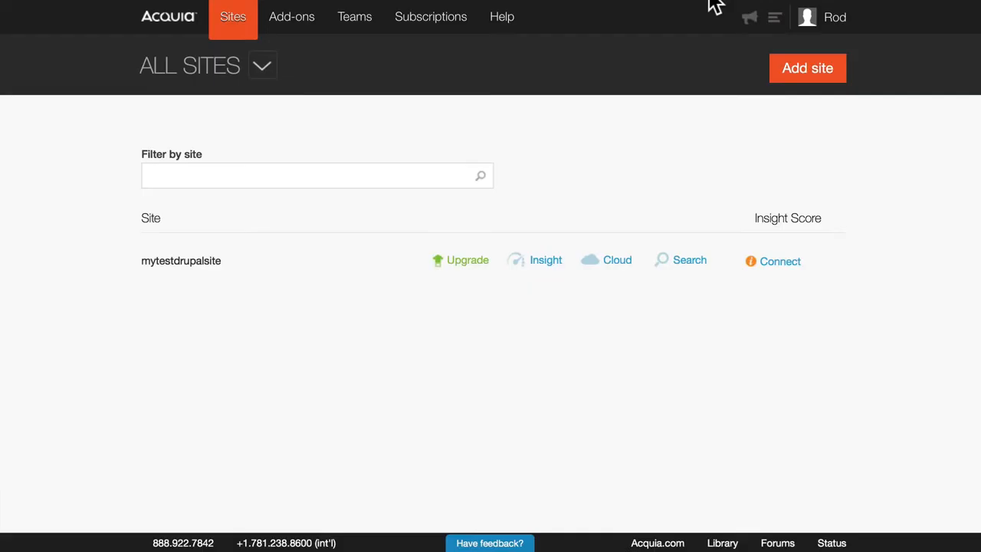
Go to mytestdrupalsite's Workflow page via its Cloud link, showing the Dev and Stage environments and disk quota
{"action": "left_click", "coordinate": [613, 262]}
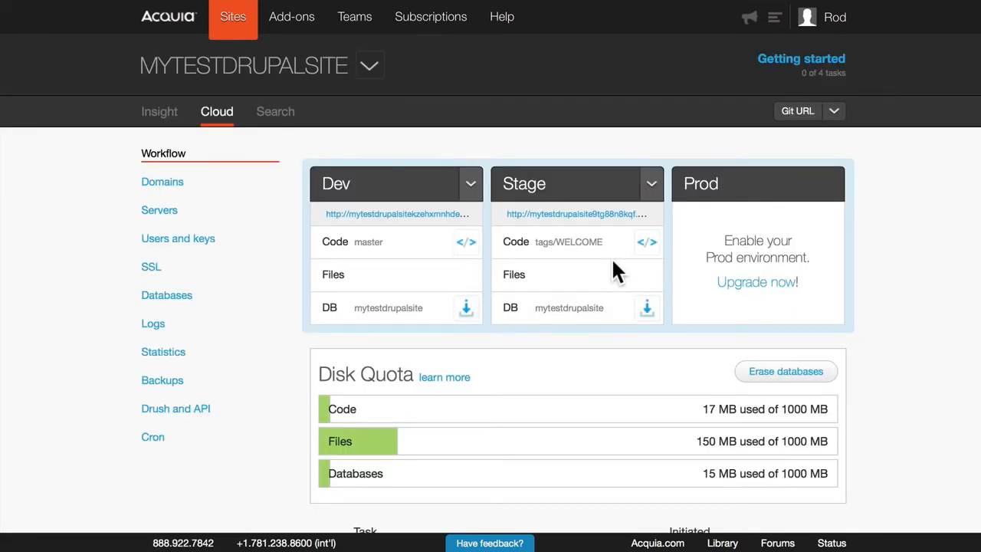